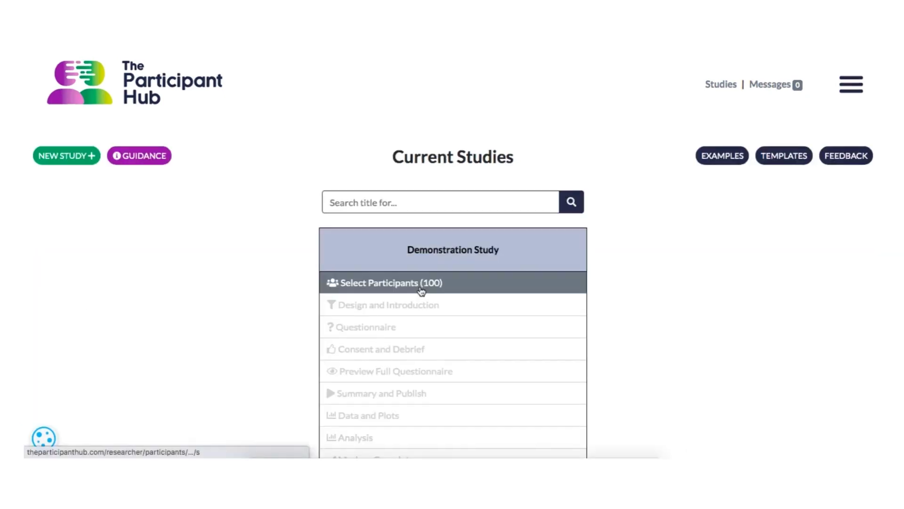
# Set up the Demonstration Study as a free study with the Two Independent Sample Study (Randomly Assigned) design.
pyautogui.click(394, 283)
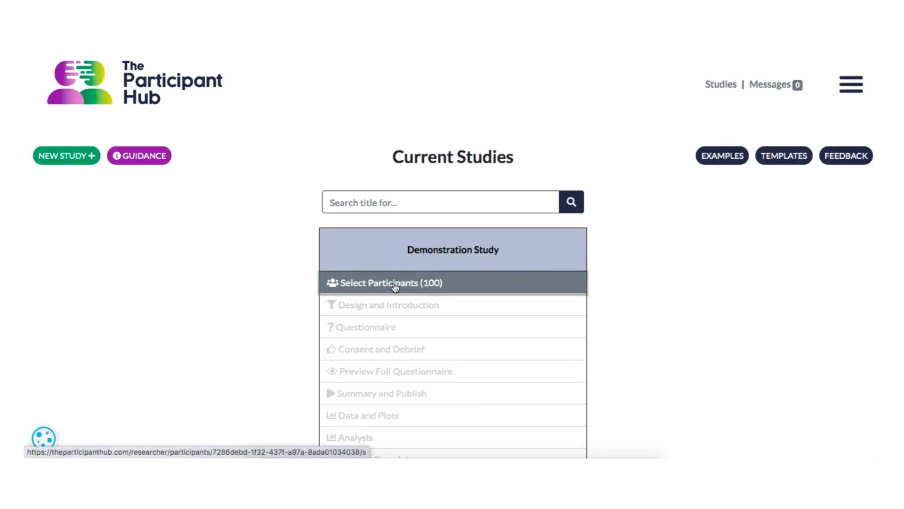
pyautogui.scroll(-3, 403, 327)
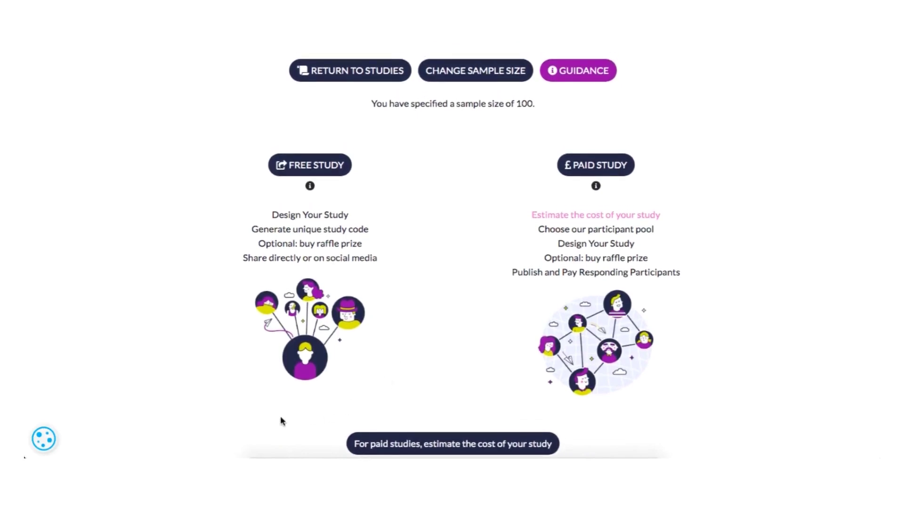
pyautogui.click(301, 166)
pyautogui.scroll(-3, 648, 298)
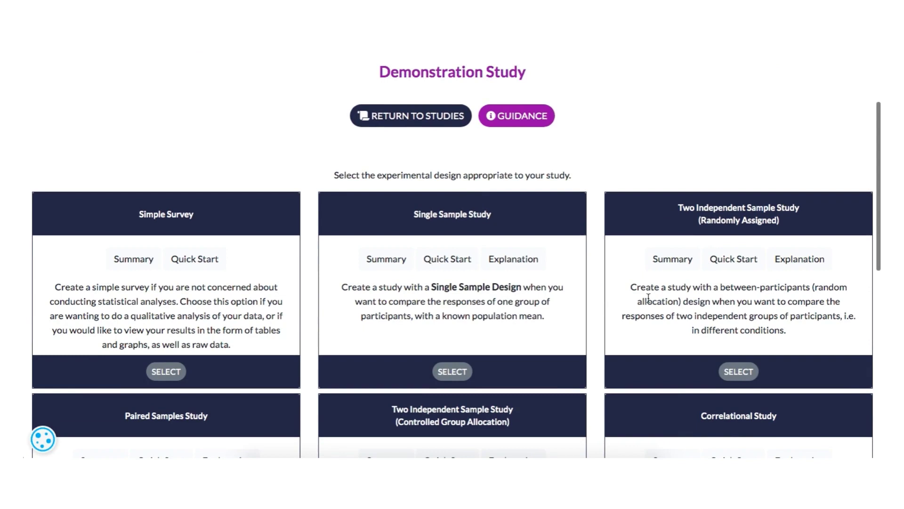
pyautogui.click(738, 371)
# Enter the introduction "Introduce your study here. Give participants some background information & context, or instructions on how to take part in the studt.".
pyautogui.scroll(-3, 422, 389)
pyautogui.click(335, 288)
pyautogui.write('Introduce your study here. Give participants some background information ')
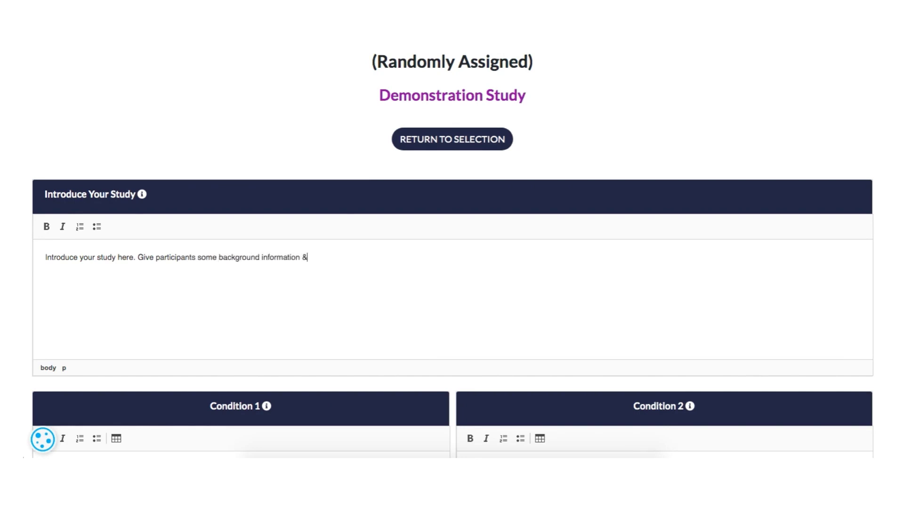
pyautogui.write('& context, or instructions on how to take part in the stud')
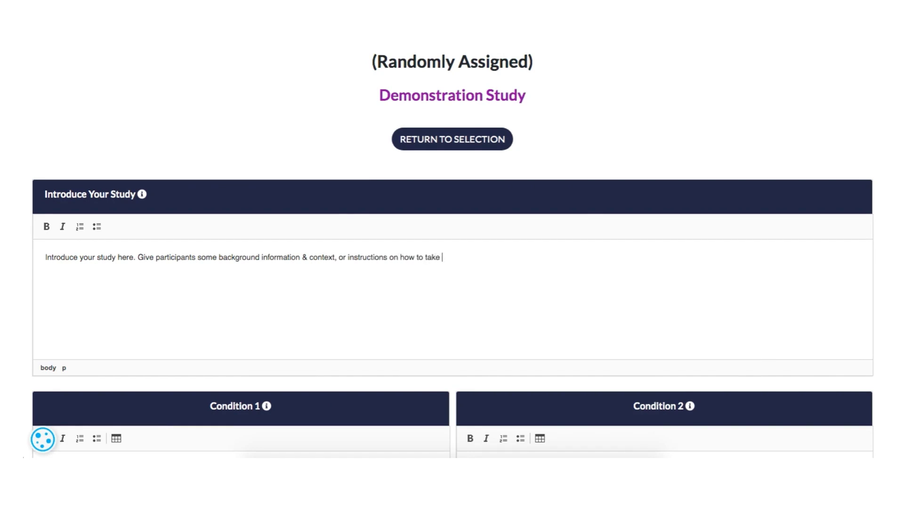
# Enter "Create your first condition here. You can drag and drop media items into the space below." as the Condition 1 text and add an image.
pyautogui.scroll(-4, 343, 290)
pyautogui.click(309, 298)
pyautogui.write('Create your first')
pyautogui.write(' condition here. You can ')
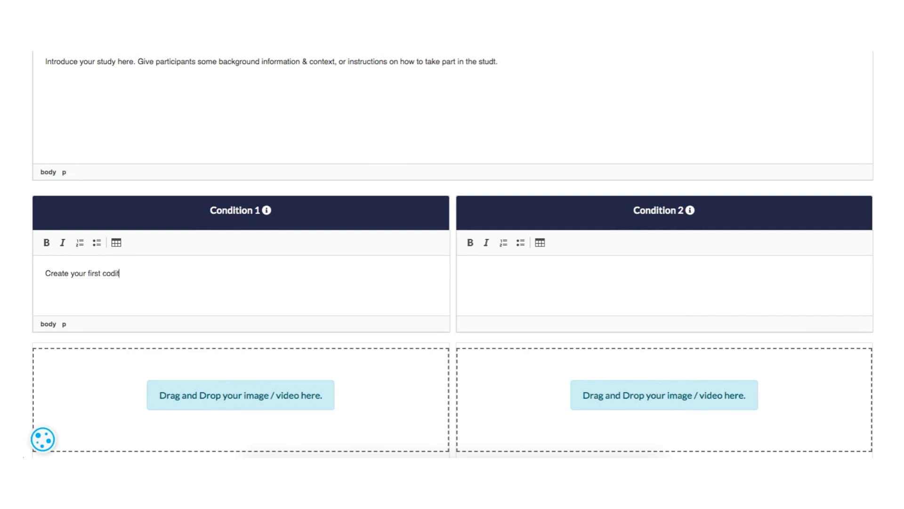
pyautogui.write('drag and ')
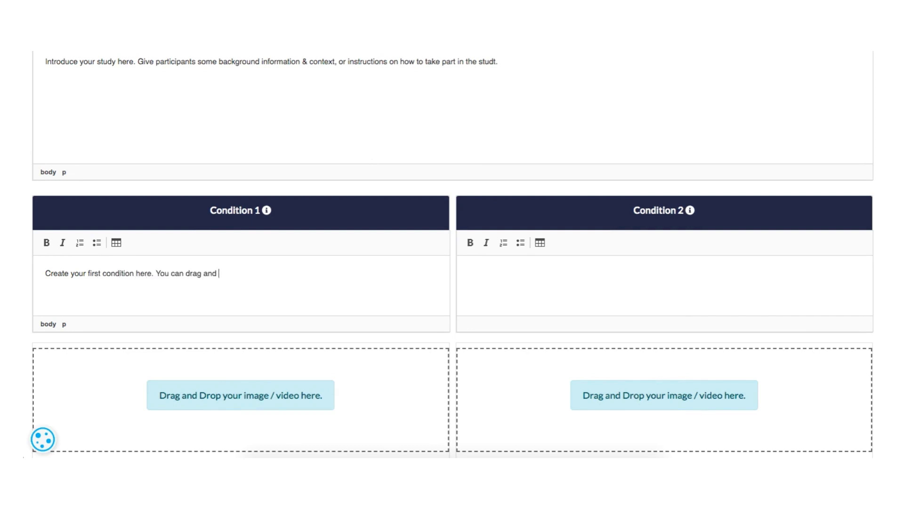
pyautogui.write('drop media items into the space below.')
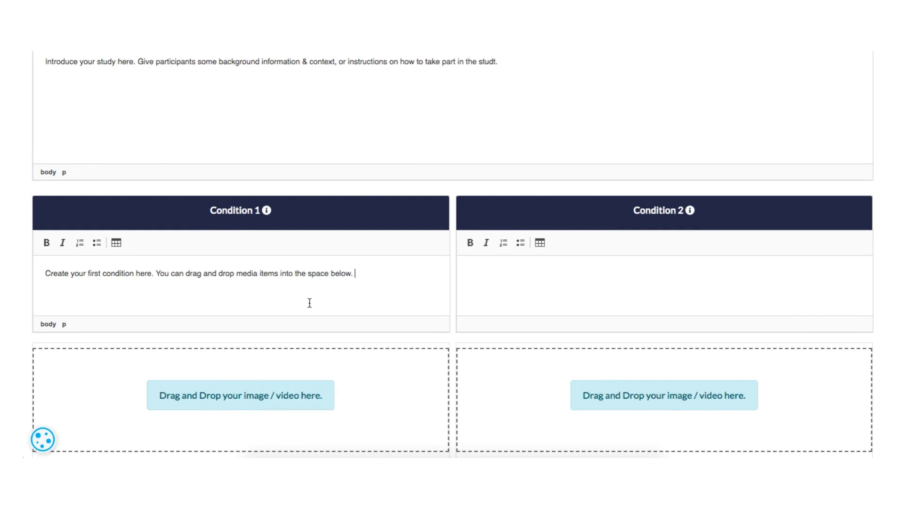
# Enter "Create your second condition here. You can drag and drop media items into the space below." as the Condition 2 text, add an image and continue.
pyautogui.scroll(-1, 561, 292)
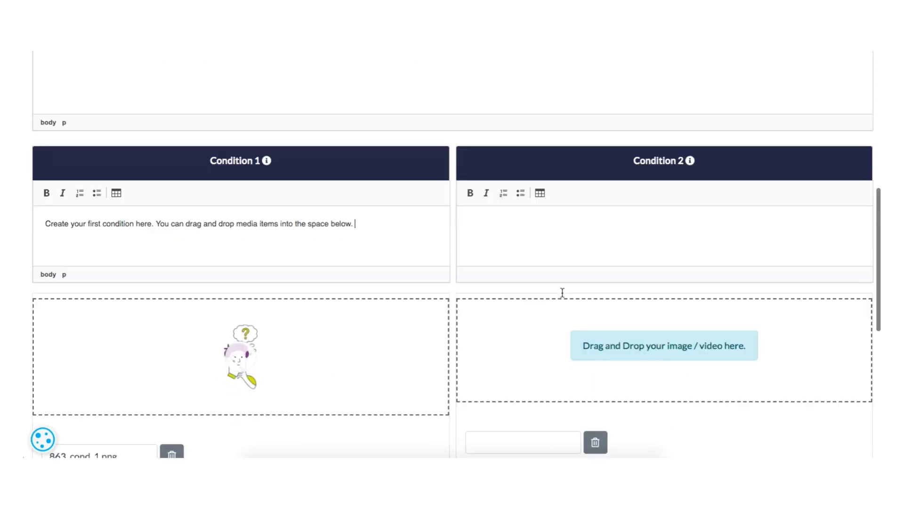
pyautogui.click(551, 223)
pyautogui.write('Cr')
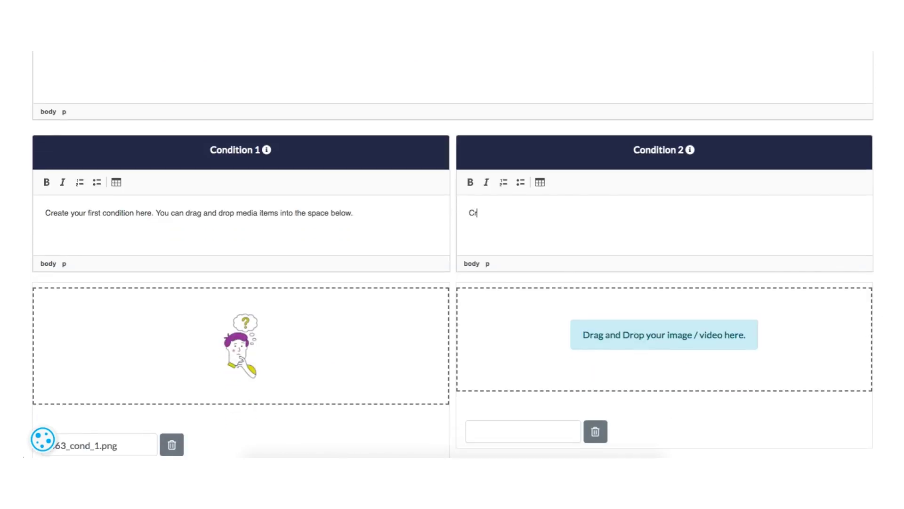
pyautogui.write('eate your second condition here. You can drag and drop media it')
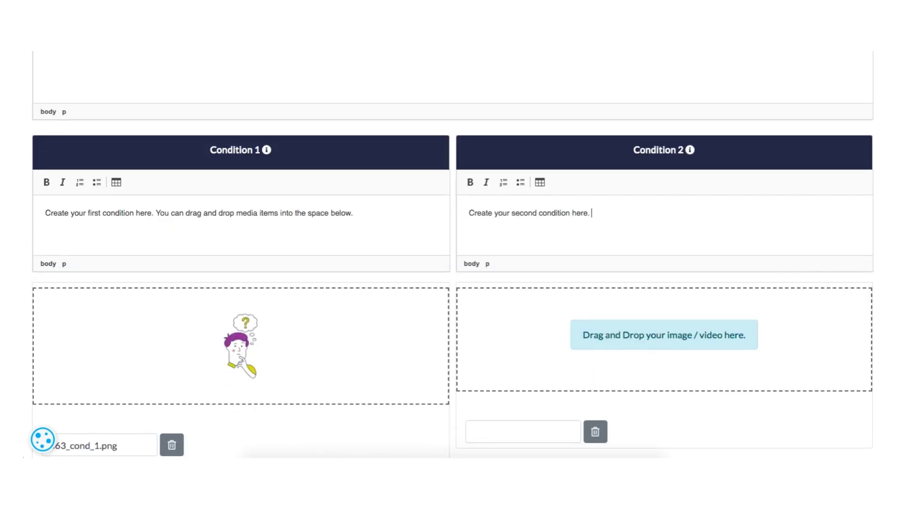
pyautogui.write('ems into the space below.')
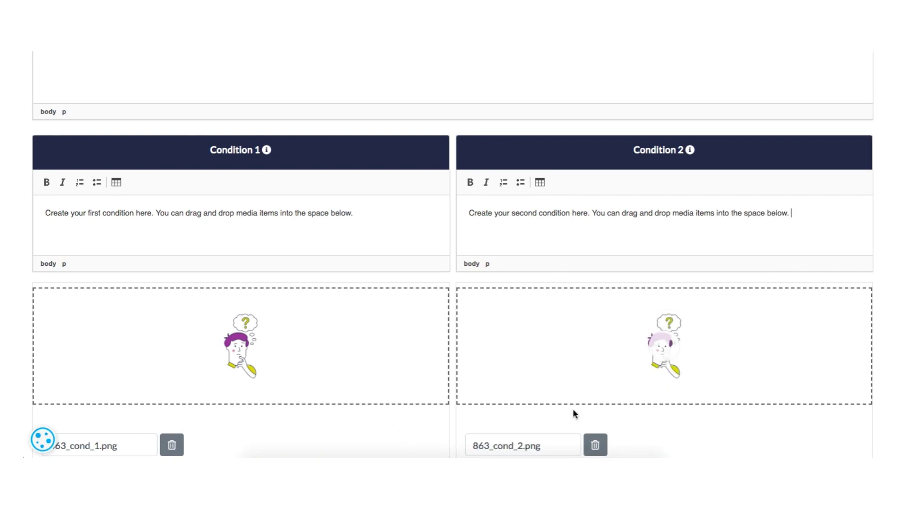
pyautogui.scroll(-5, 525, 397)
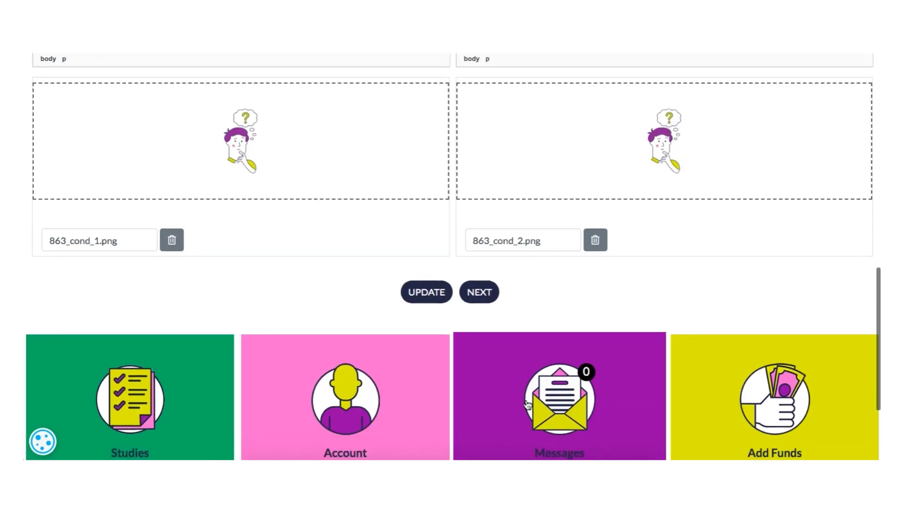
pyautogui.click(481, 293)
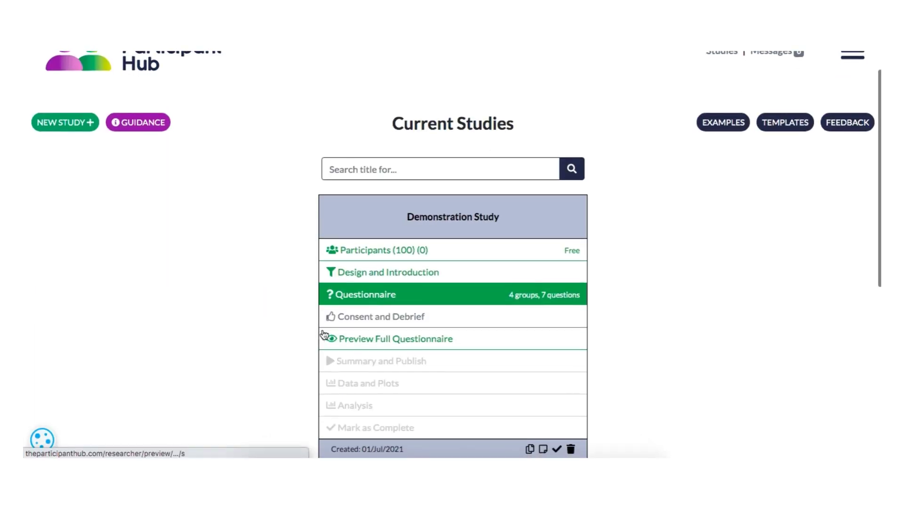
# Open the Consent and Debrief page of the Demonstration Study at the consent form editor.
pyautogui.click(357, 317)
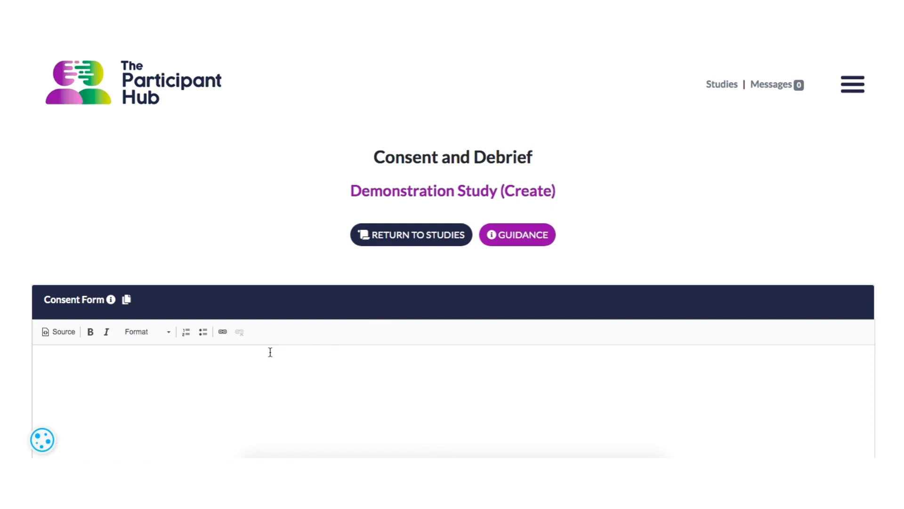
pyautogui.scroll(-5, 268, 351)
pyautogui.scroll(1, 269, 352)
# Write a consent form note about informing participants of the study type and what they must do, so they can make an informed choice.
pyautogui.click(210, 255)
pyautogui.write('Your con')
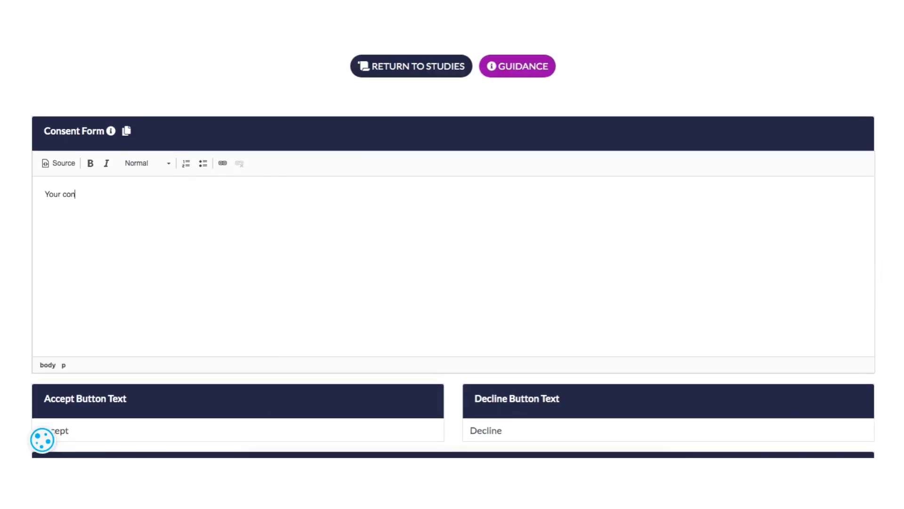
pyautogui.write('sent form should give participants inform')
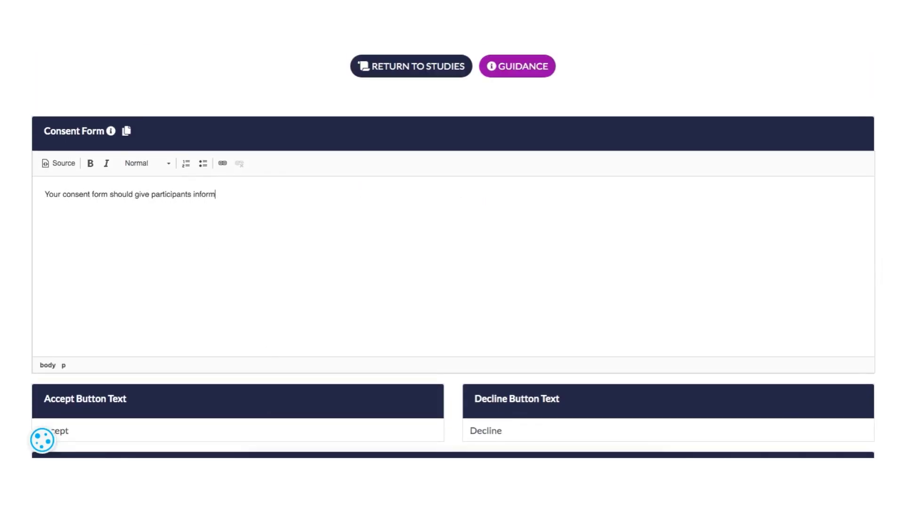
pyautogui.write('ation about the type of study you are doing')
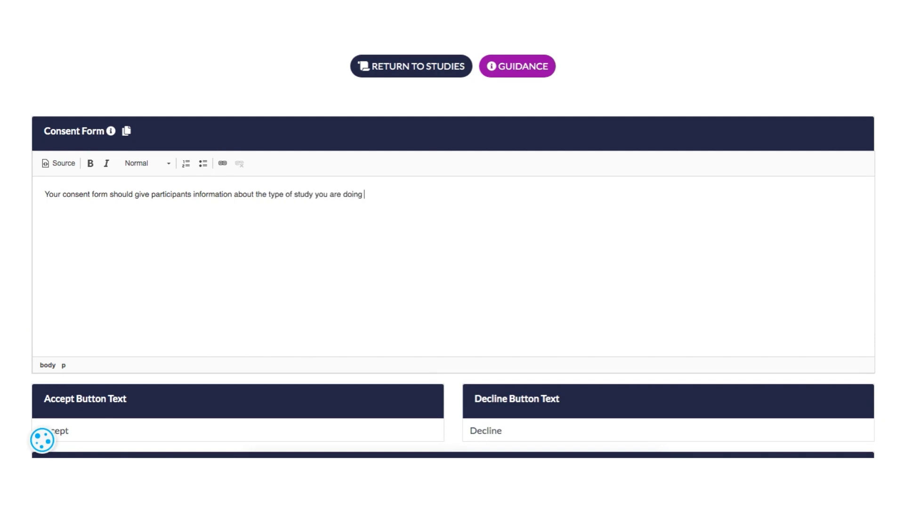
pyautogui.write(', and what they will be required to do ')
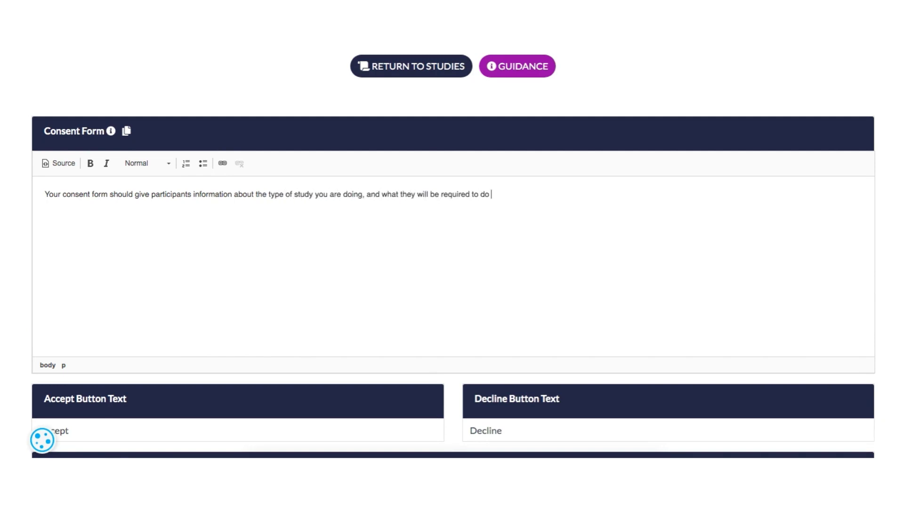
pyautogui.write('to take part. This will help participants make an informed choie about whether to join or nt')
# Copy the full example consent form text and paste it over the existing text in the consent form.
pyautogui.click(126, 130)
pyautogui.moveTo(317, 124); pyautogui.dragTo(496, 399)
pyautogui.press('super+c')
pyautogui.click(227, 215)
pyautogui.moveTo(826, 201); pyautogui.dragTo(32, 193)
pyautogui.press('super+v')
# Replace the study title line below the consent form heading with "Demonstration Study".
pyautogui.scroll(10, 57, 196)
pyautogui.moveTo(218, 210); pyautogui.dragTo(26, 217)
pyautogui.write('Demonstration Study')
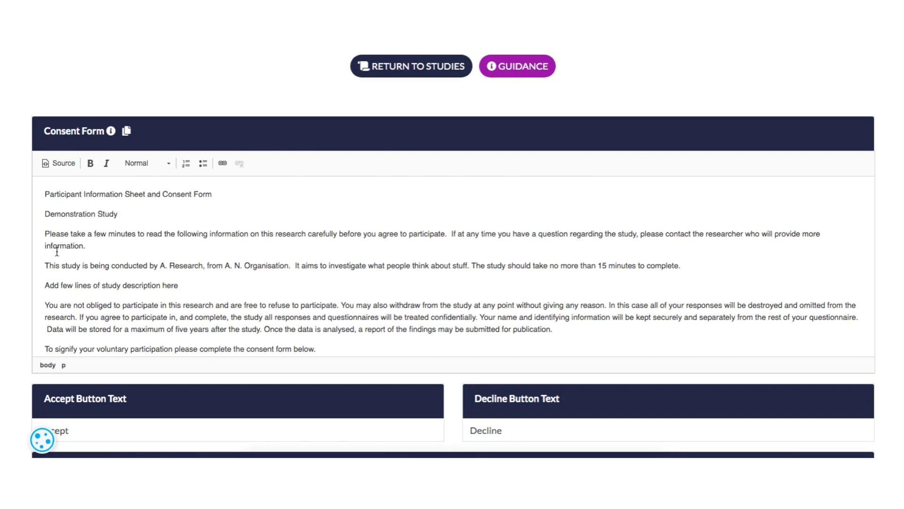
# Set the consent form's accept button text to "Yes" and its decline button text to "No".
pyautogui.scroll(-5, 57, 252)
pyautogui.scroll(-4, 312, 301)
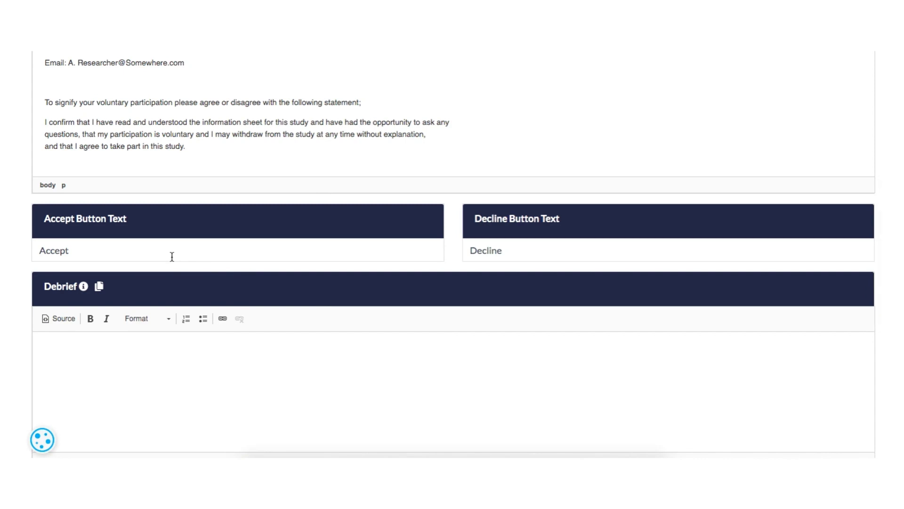
pyautogui.moveTo(171, 257); pyautogui.dragTo(32, 254)
pyautogui.write('Yes')
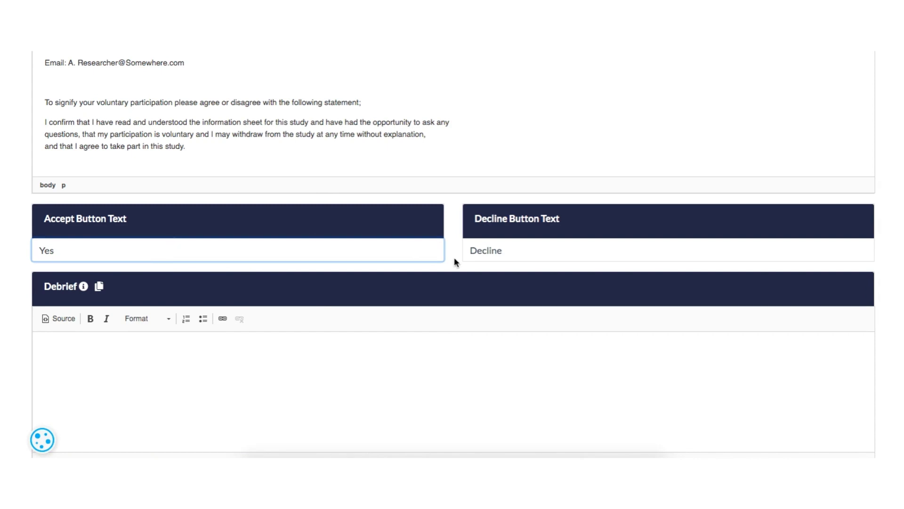
pyautogui.moveTo(513, 250); pyautogui.dragTo(390, 249)
pyautogui.write('No')
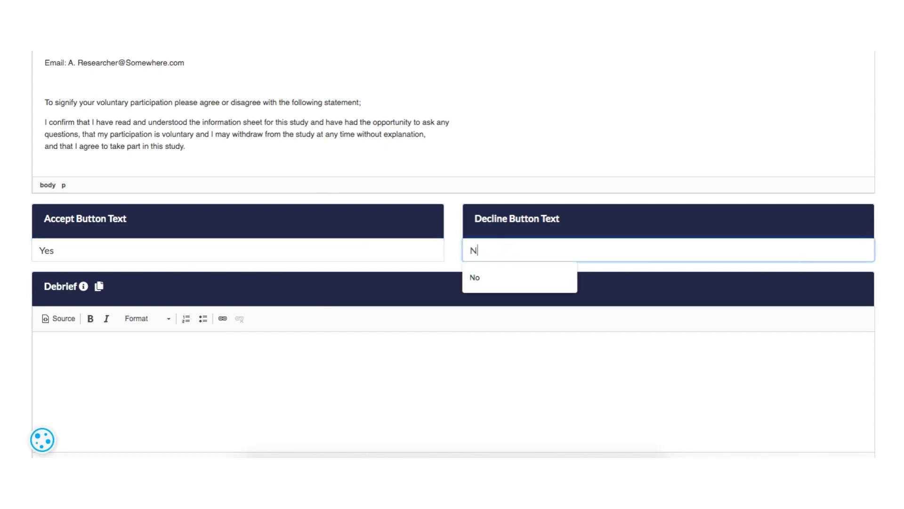
# Enter the debrief text "Thank your participants for taking part, and give them more information if you think it's appropriate.".
pyautogui.click(386, 354)
pyautogui.scroll(-3, 386, 353)
pyautogui.write('Thank your participants for taking part, and give them more inforamtion')
pyautogui.press('BackSpace')
pyautogui.press('BackSpace')
pyautogui.write("nforamtion if you think it's appropriate.")
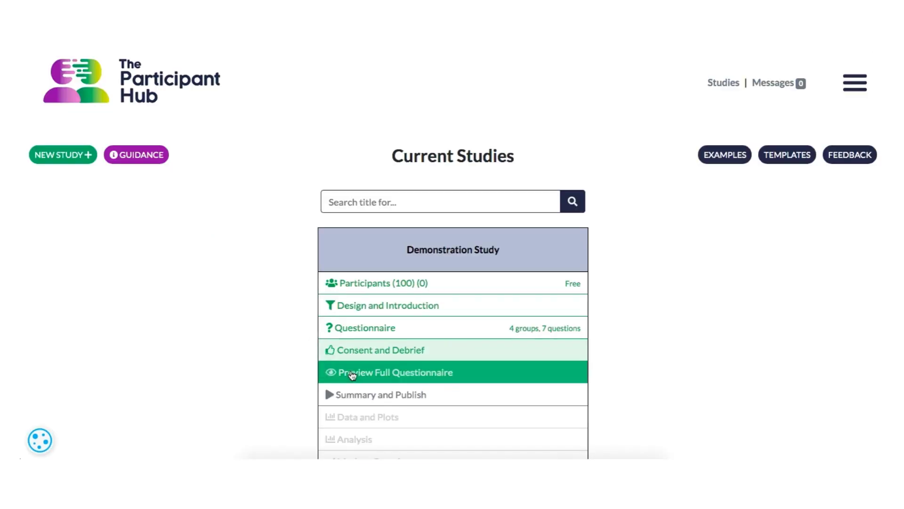
# Preview the full questionnaire and look through the consent form and the question groups.
pyautogui.click(358, 376)
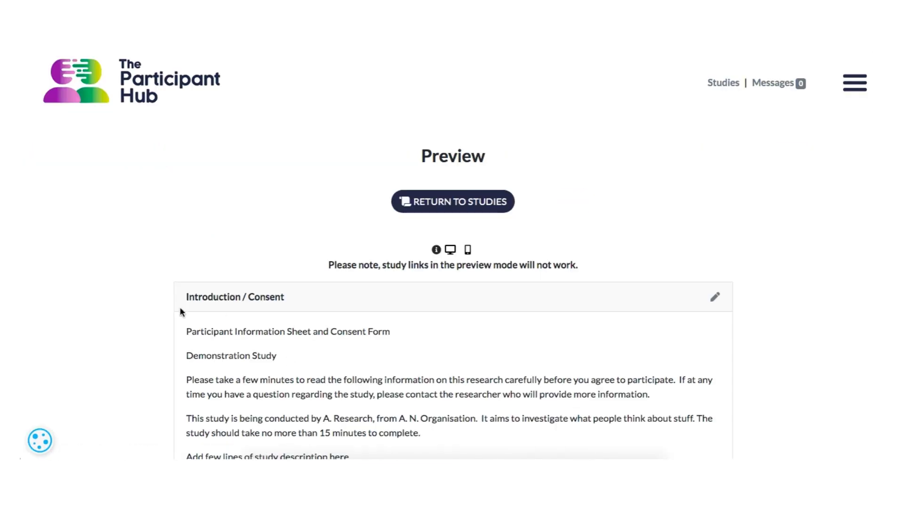
pyautogui.scroll(-3, 164, 340)
pyautogui.scroll(-15, 164, 340)
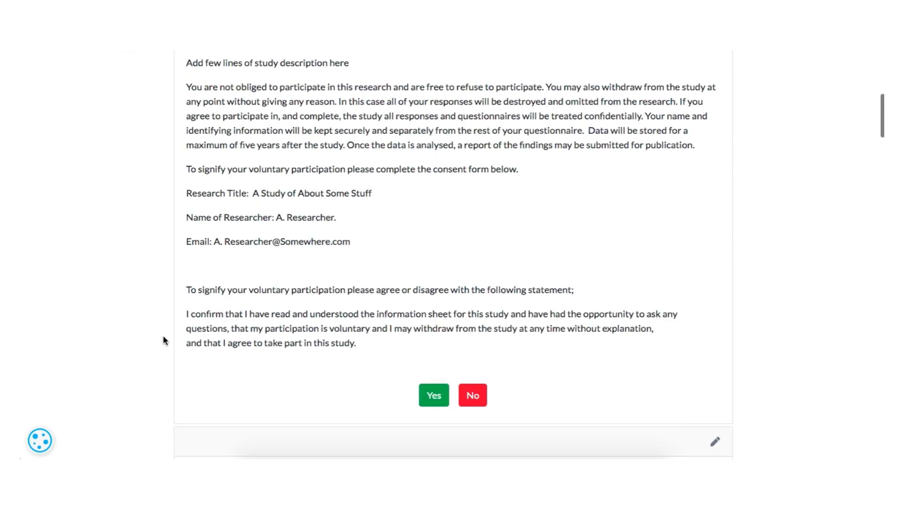
pyautogui.scroll(-18, 163, 337)
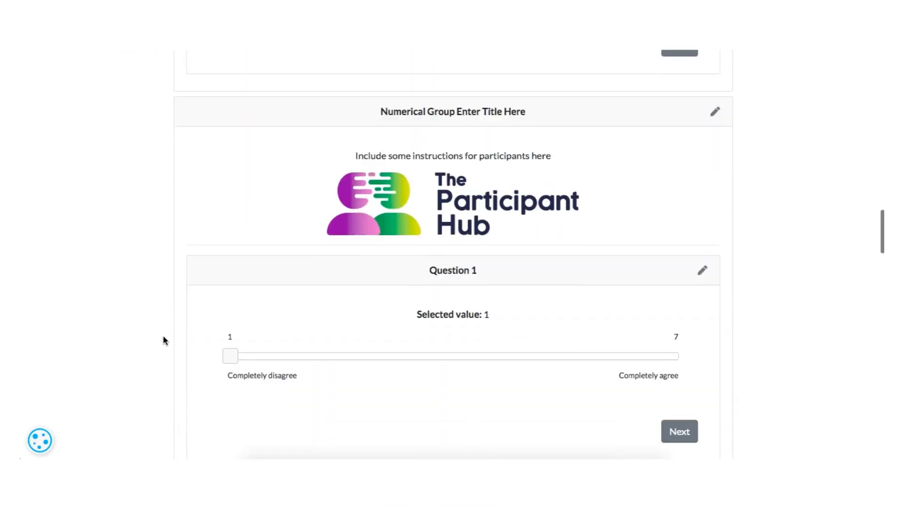
pyautogui.scroll(-18, 163, 340)
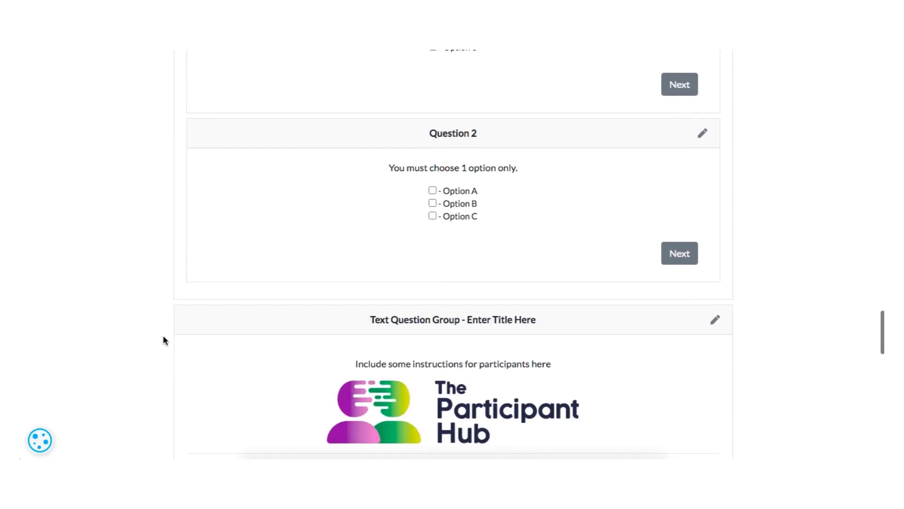
pyautogui.scroll(10, 163, 337)
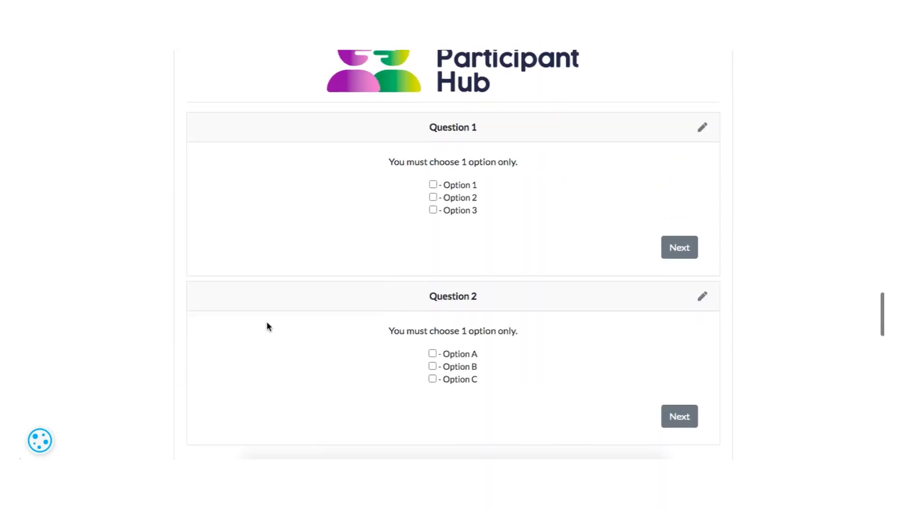
# Open Question 1 with Options 1 to 3 for editing from the preview, and return to the studies list.
pyautogui.click(702, 127)
pyautogui.scroll(-7, 319, 319)
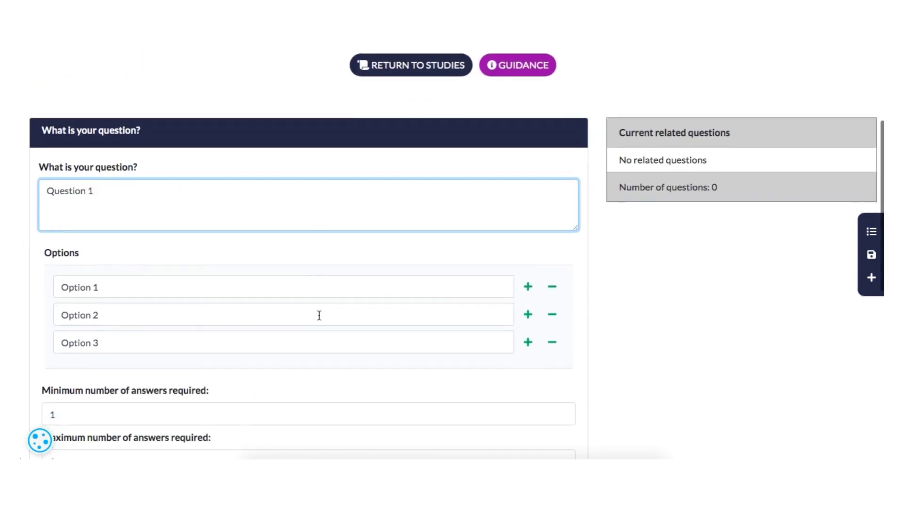
pyautogui.click(272, 406)
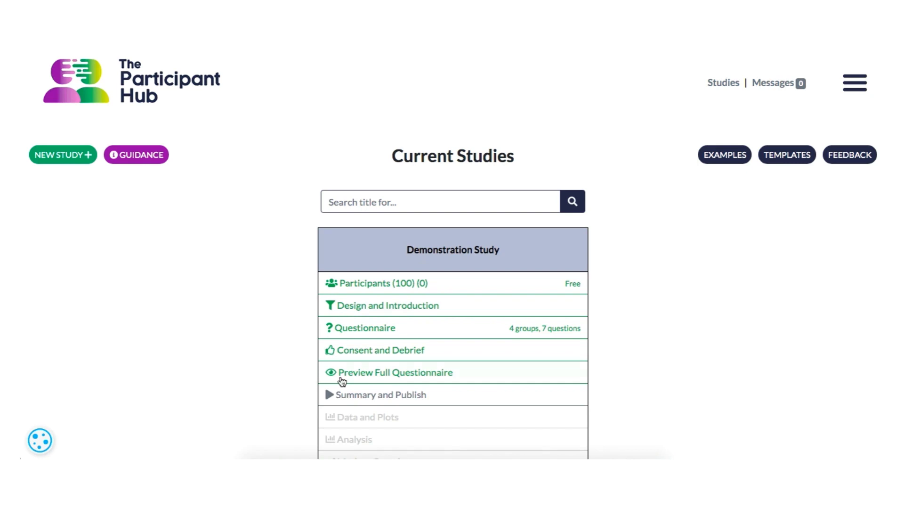
# Preview the full questionnaire in the mobile layout and look through its questions.
pyautogui.click(369, 380)
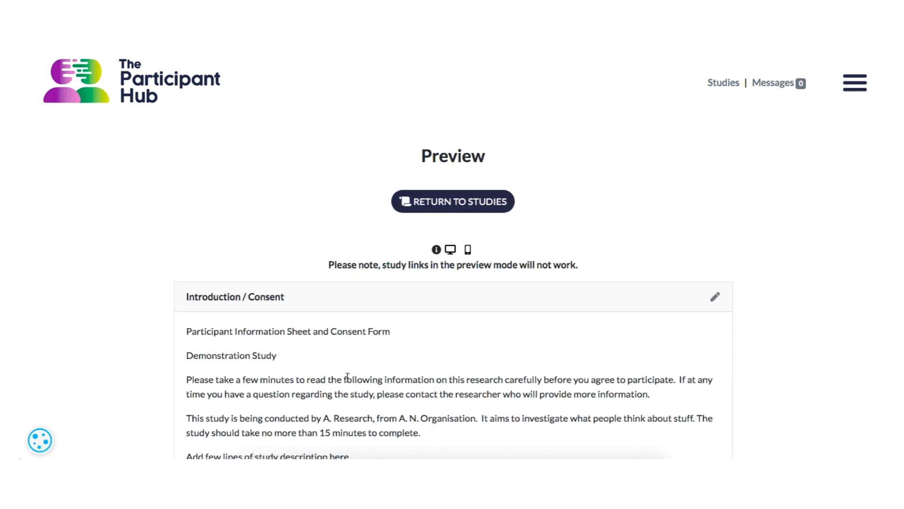
pyautogui.scroll(-1, 558, 340)
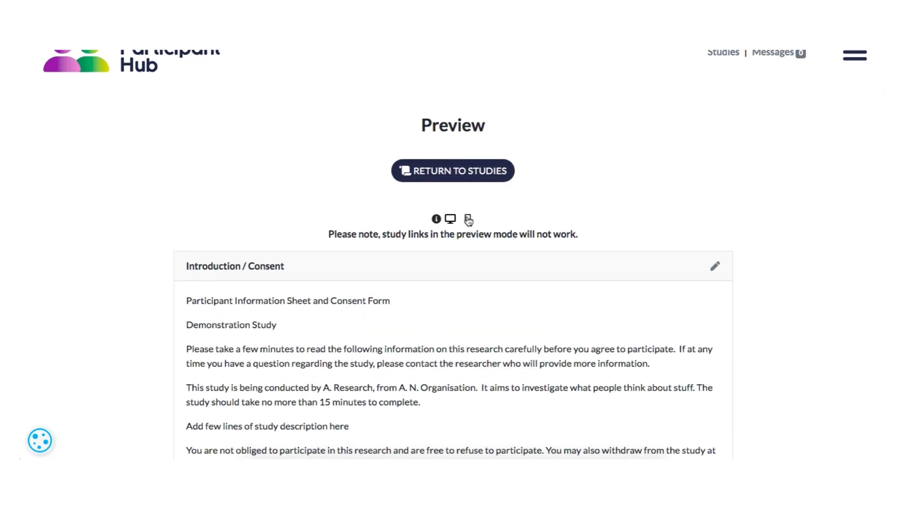
pyautogui.click(468, 218)
pyautogui.scroll(-2, 468, 345)
pyautogui.scroll(-20, 467, 344)
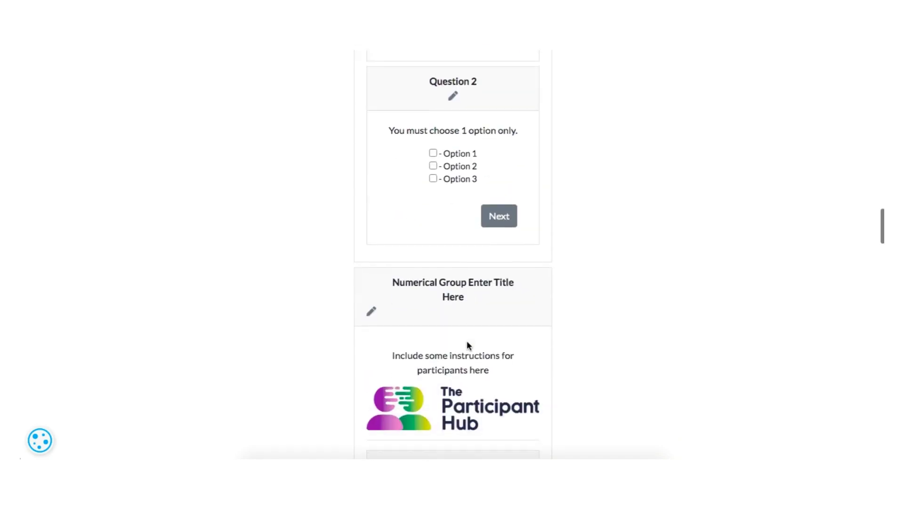
pyautogui.scroll(-3, 467, 340)
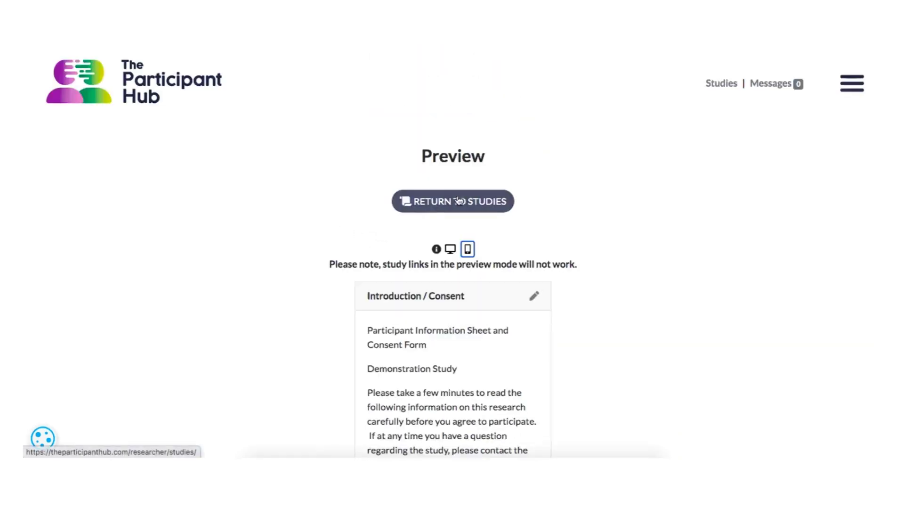
# Leave the preview, open the summary and publishing page of the Demonstration Study, and tick the confirmation for making the study live.
pyautogui.click(459, 202)
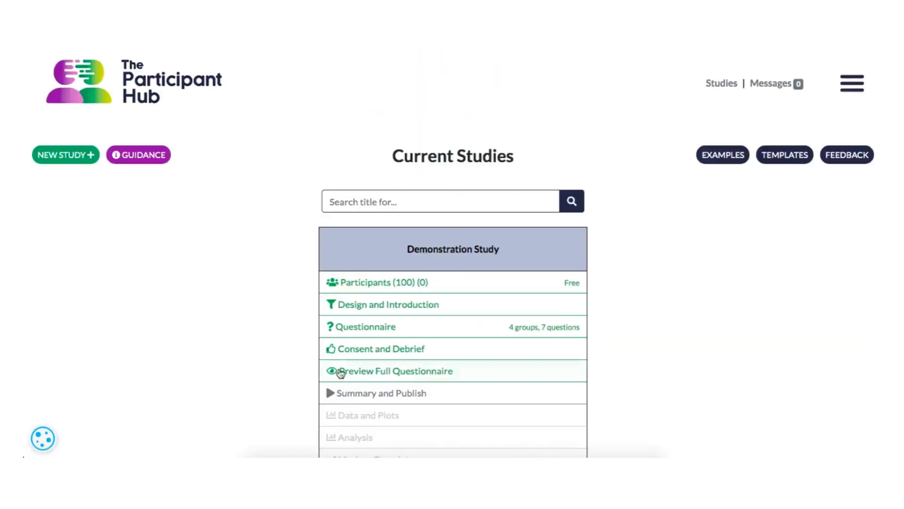
pyautogui.click(362, 391)
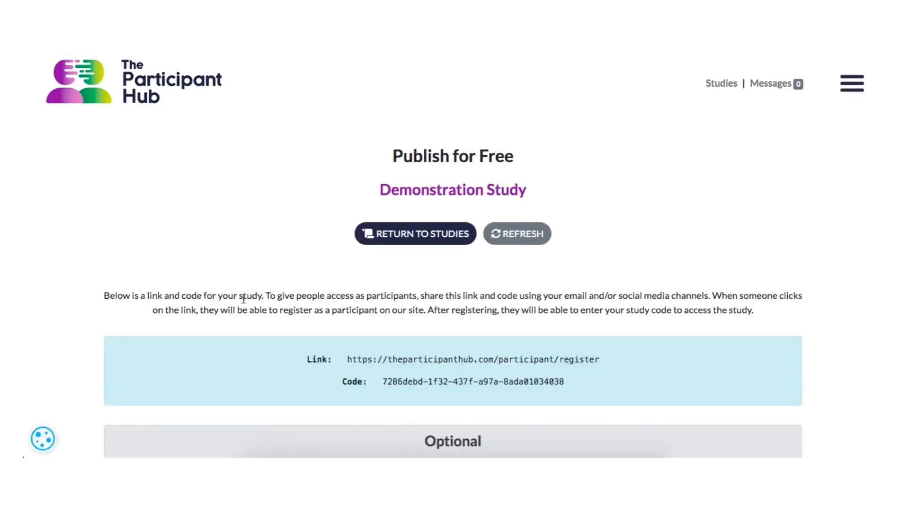
pyautogui.scroll(-3, 93, 305)
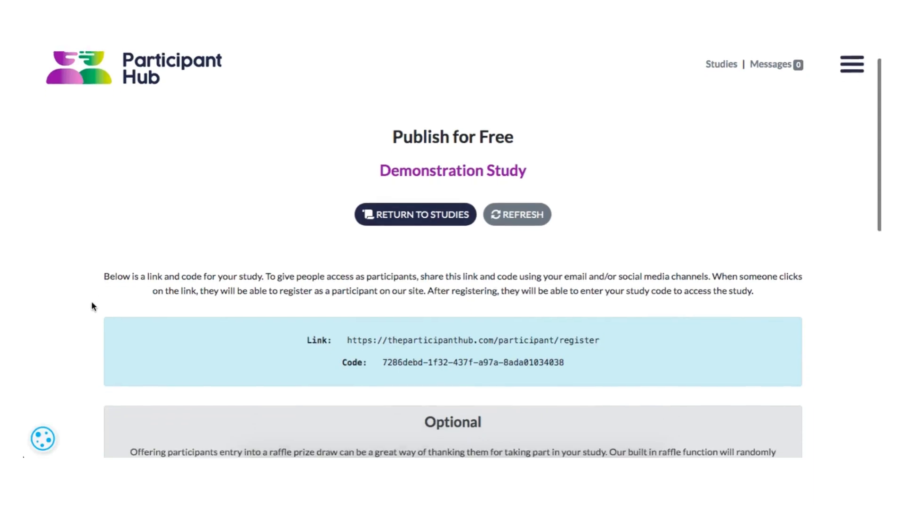
pyautogui.scroll(-3, 92, 302)
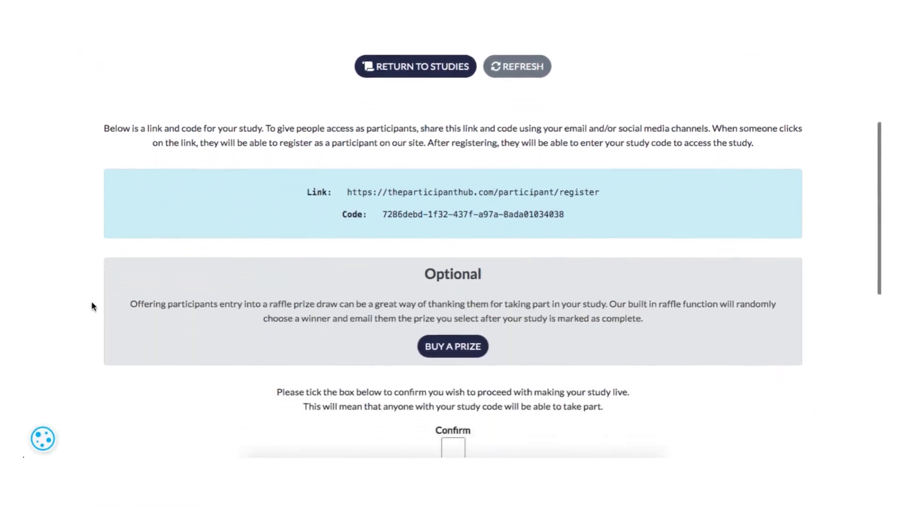
pyautogui.scroll(-2, 91, 304)
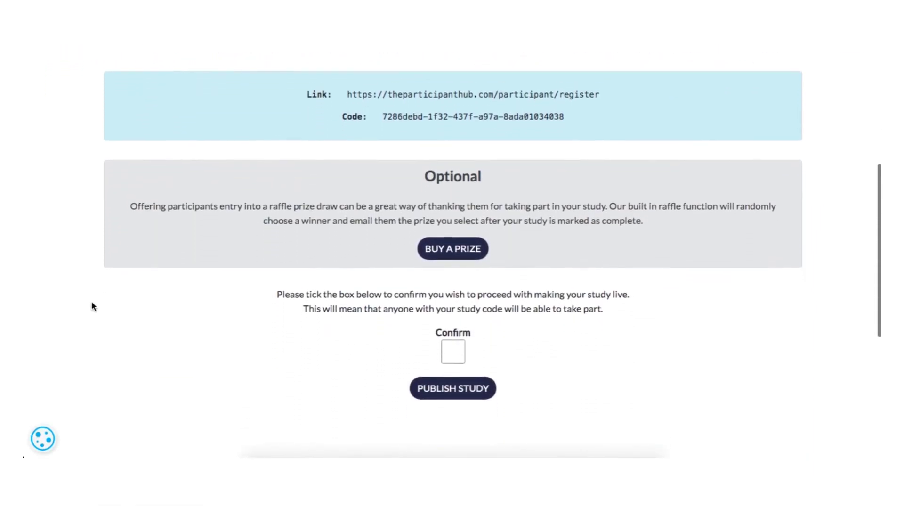
pyautogui.click(452, 342)
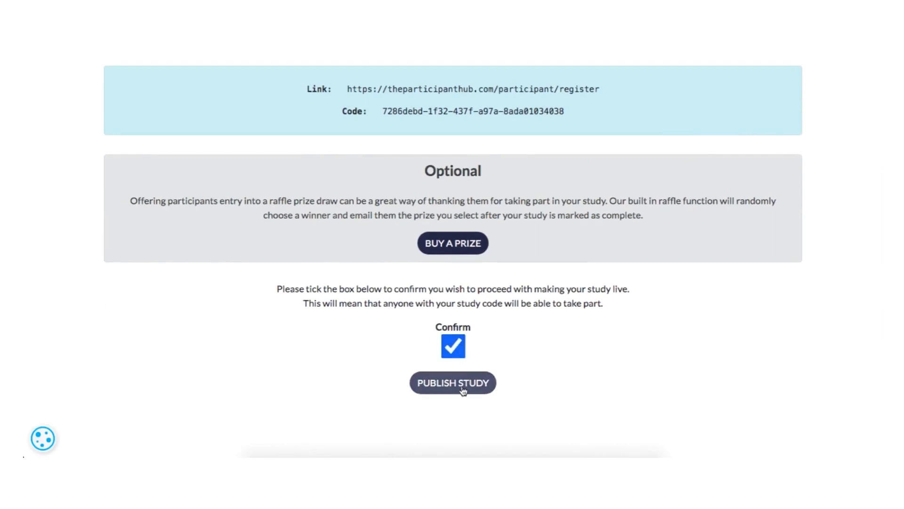